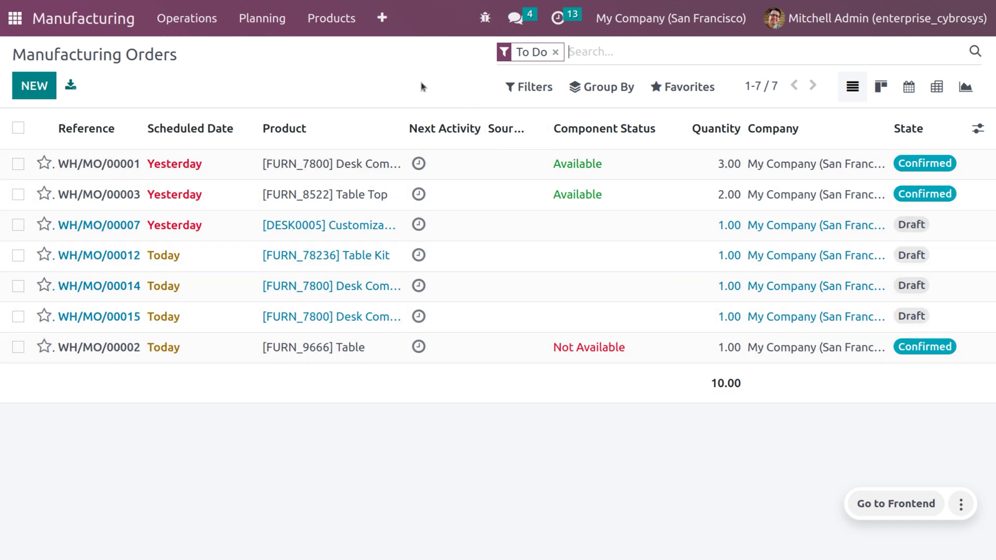
Show the Reporting and Configuration entries from the Manufacturing Orders list's top menu
click(381, 21)
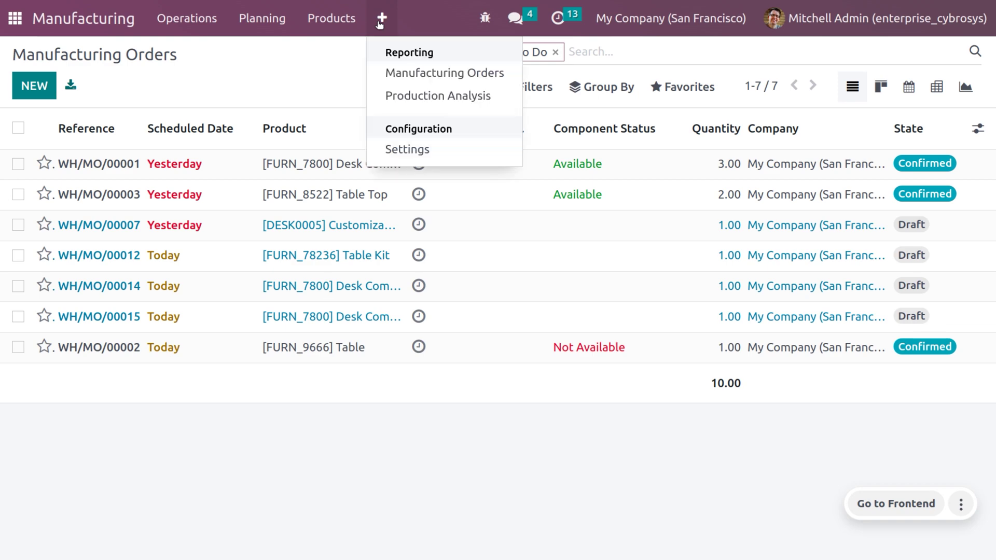
Enable Work Orders in the Manufacturing settings and save the settings
click(413, 149)
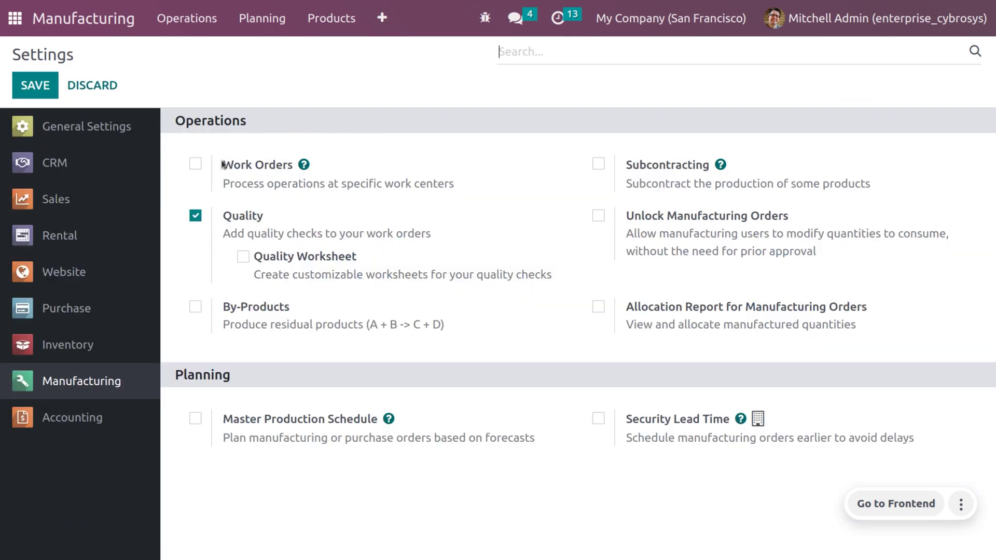
click(194, 164)
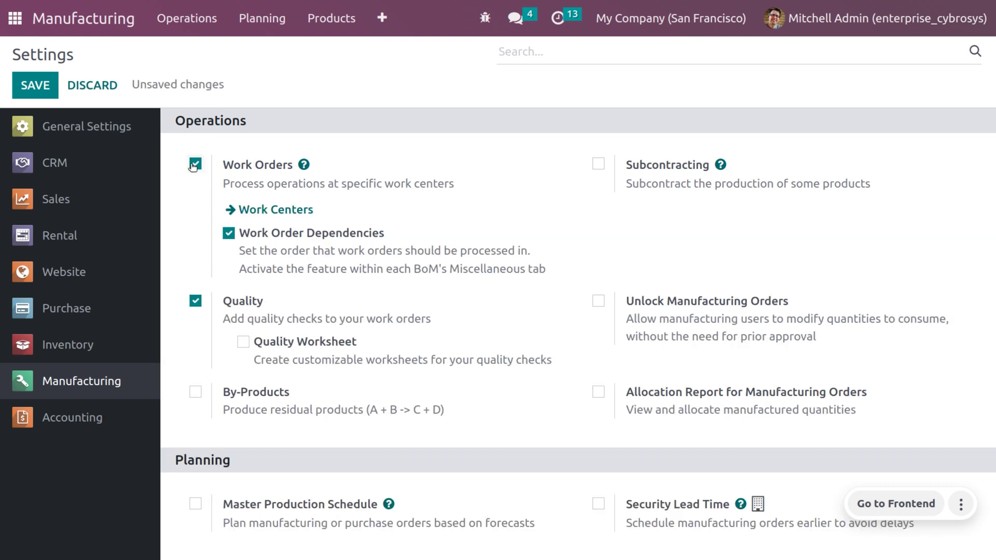
click(31, 93)
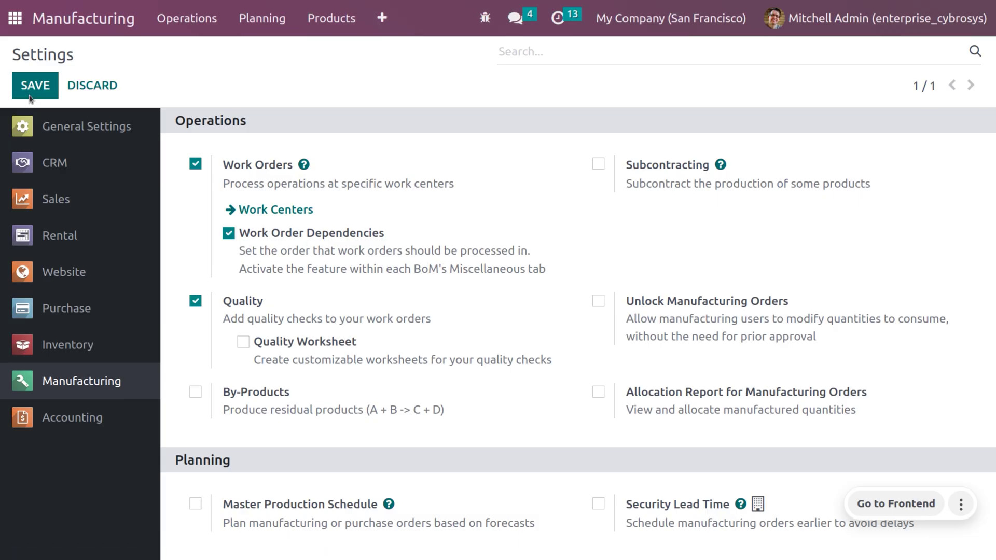
click(396, 24)
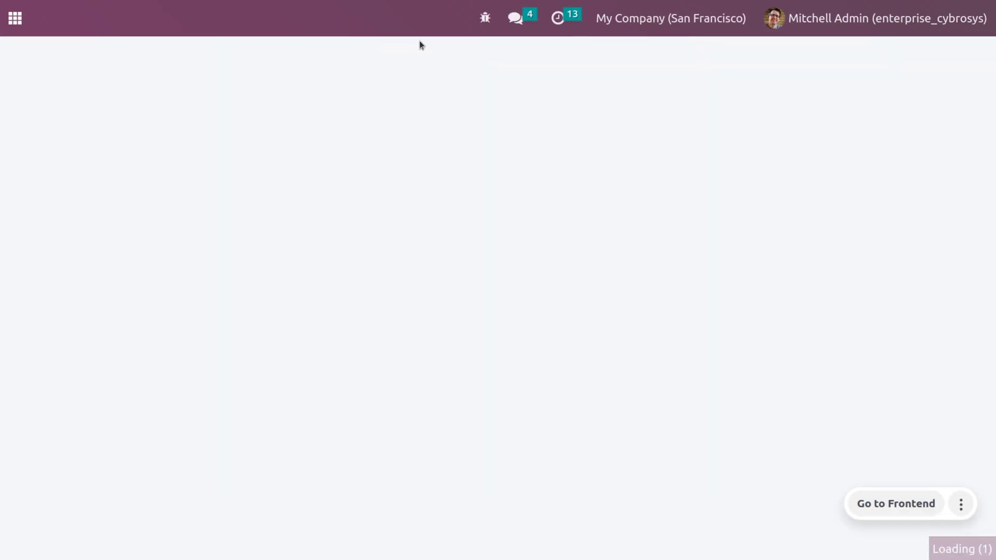
Open the Work Centers list, viewing it briefly as Kanban cards before returning to list view
click(431, 341)
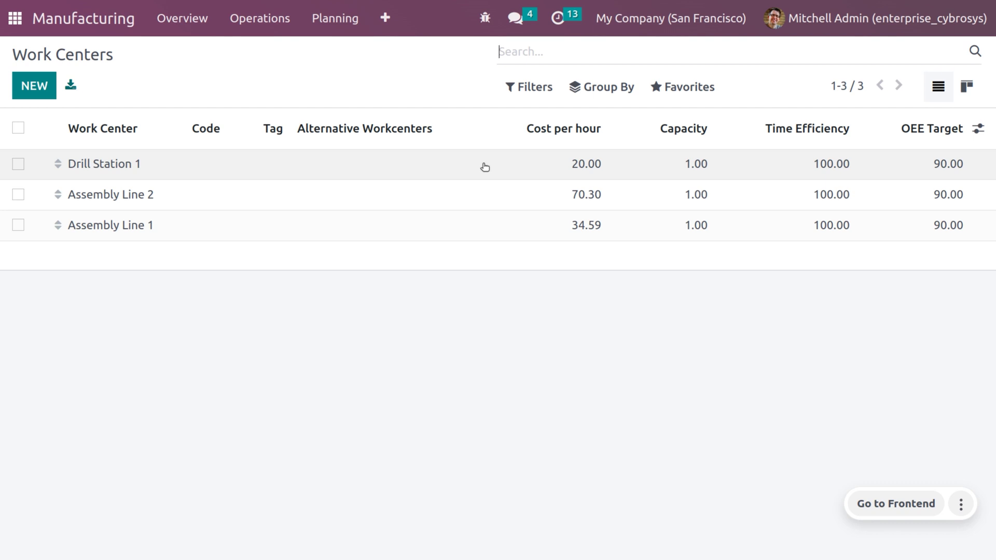
mouse_move(324, 132)
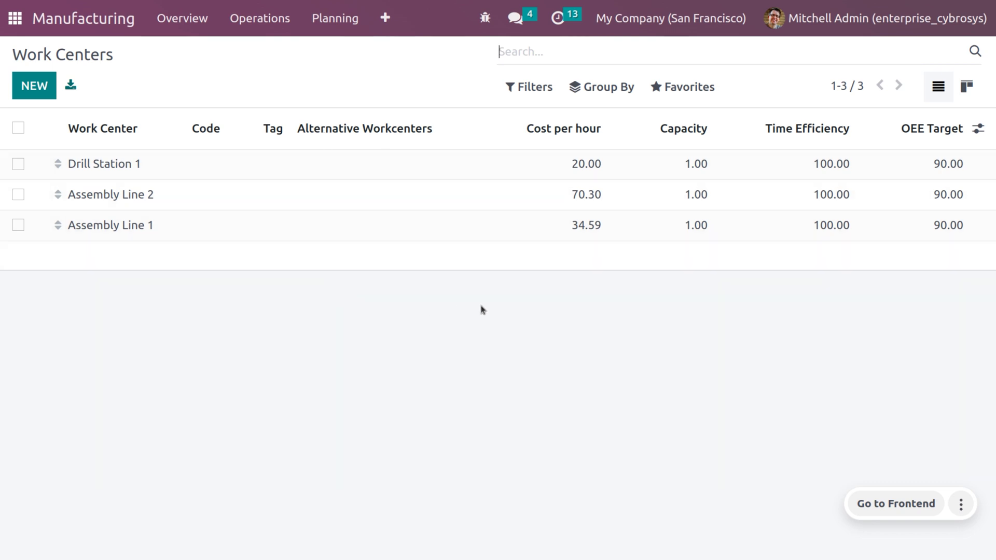
click(975, 94)
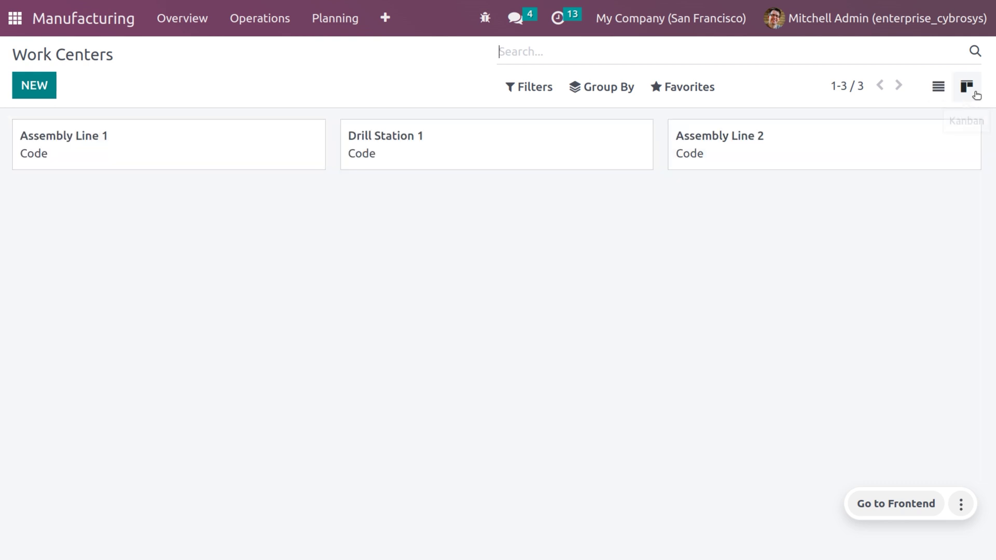
click(933, 95)
mouse_move(593, 141)
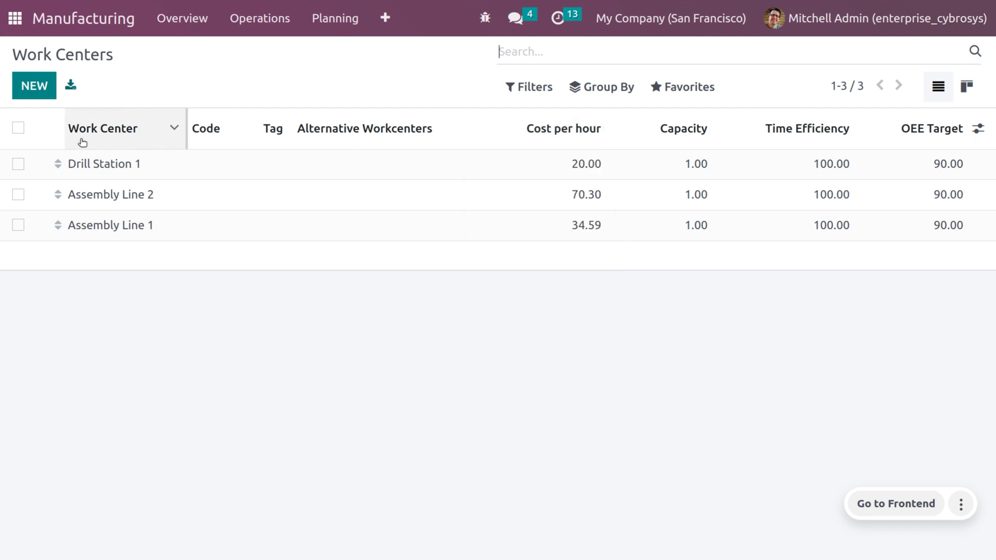
Create a new work center 'Drill station 2' with Drill Station 1 as its alternative
click(43, 91)
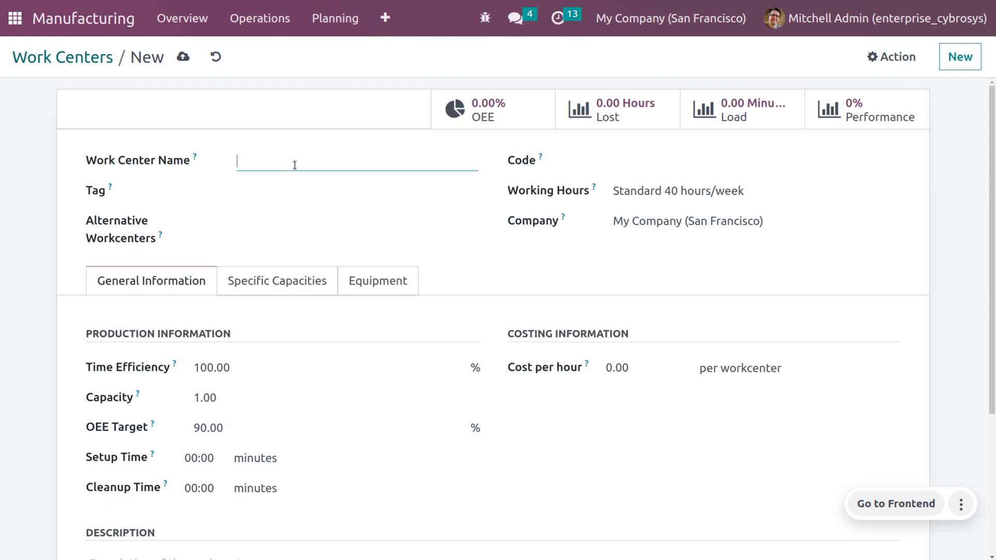
text(Drill station 2)
click(277, 189)
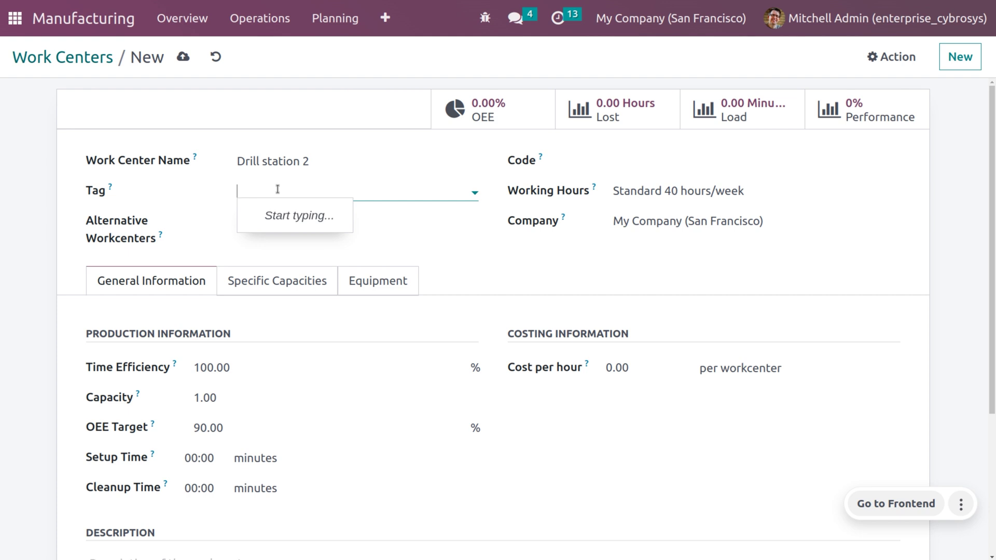
click(197, 239)
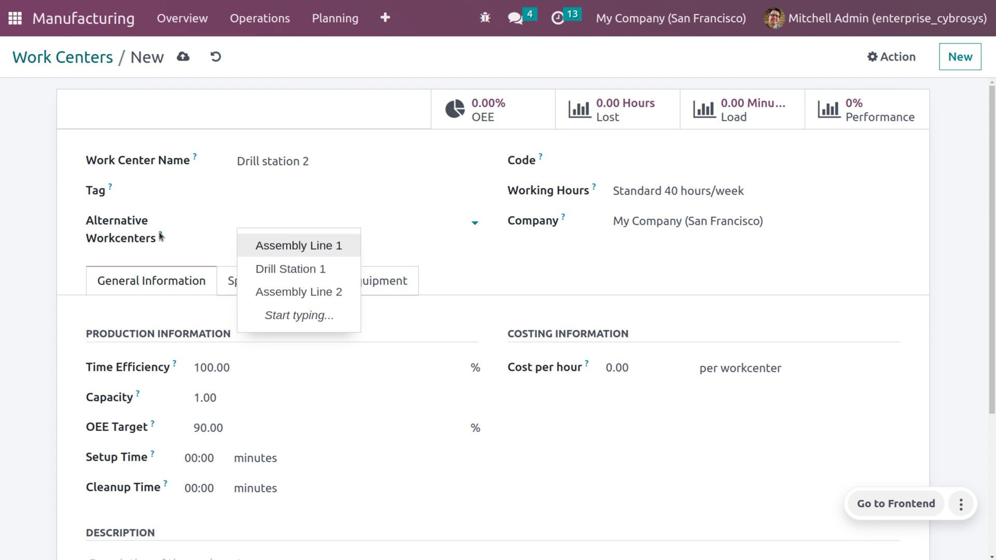
mouse_move(160, 235)
key(Escape)
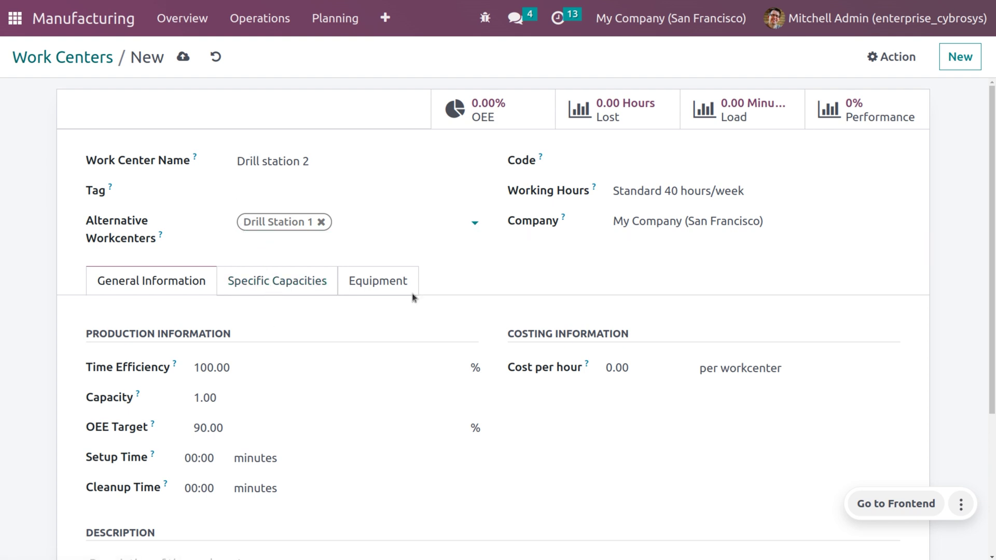
click(623, 158)
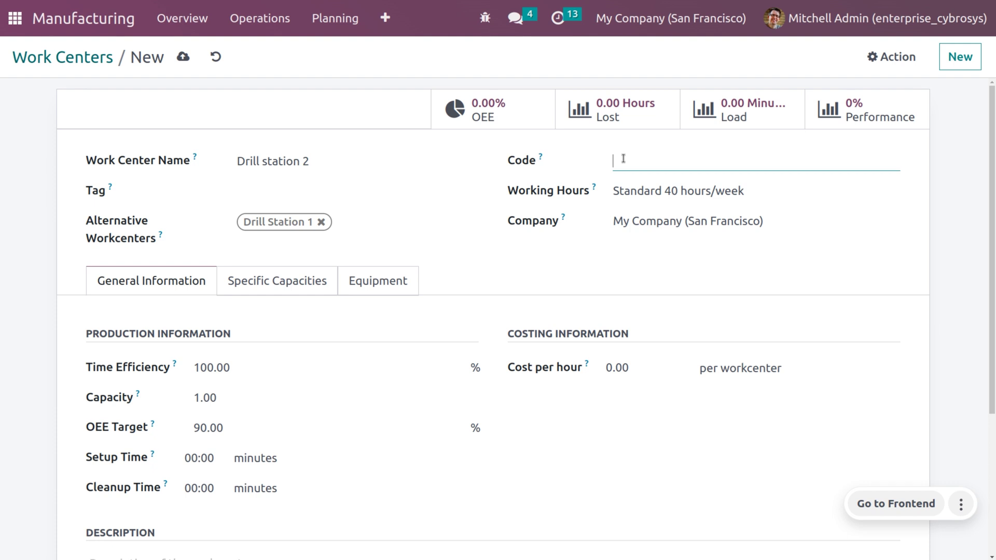
Set the work center code to DS-2 and keep Standard 40 hours/week working hours
text(DS-2)
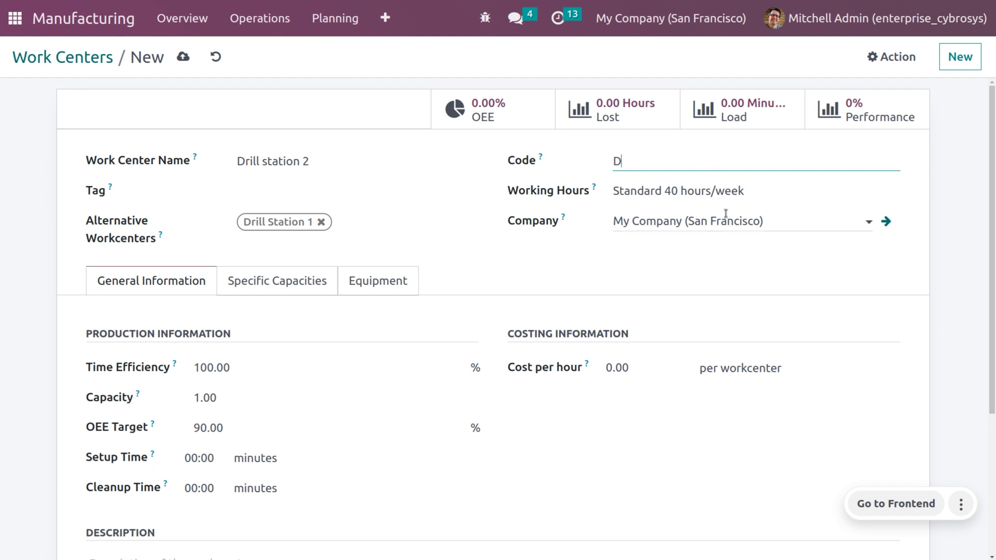
click(629, 161)
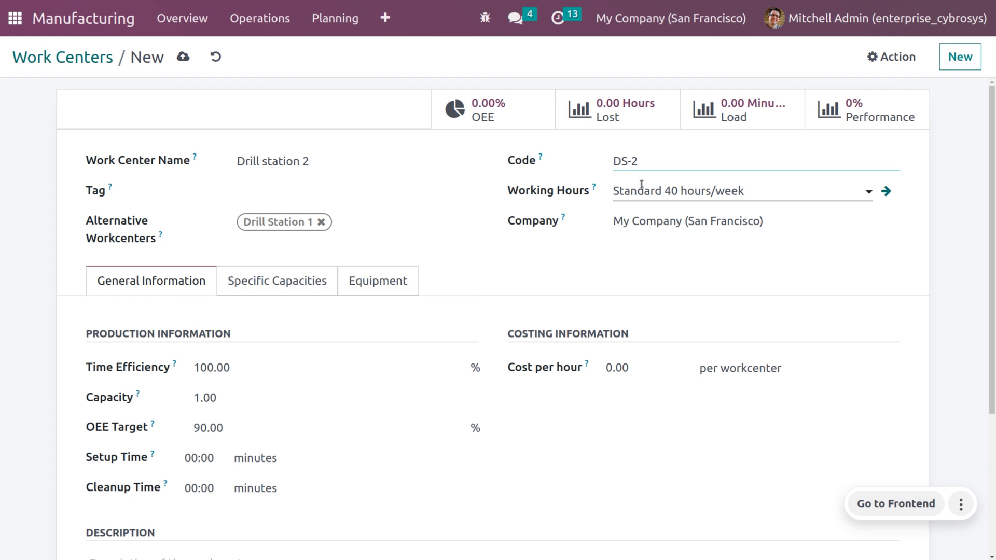
click(641, 186)
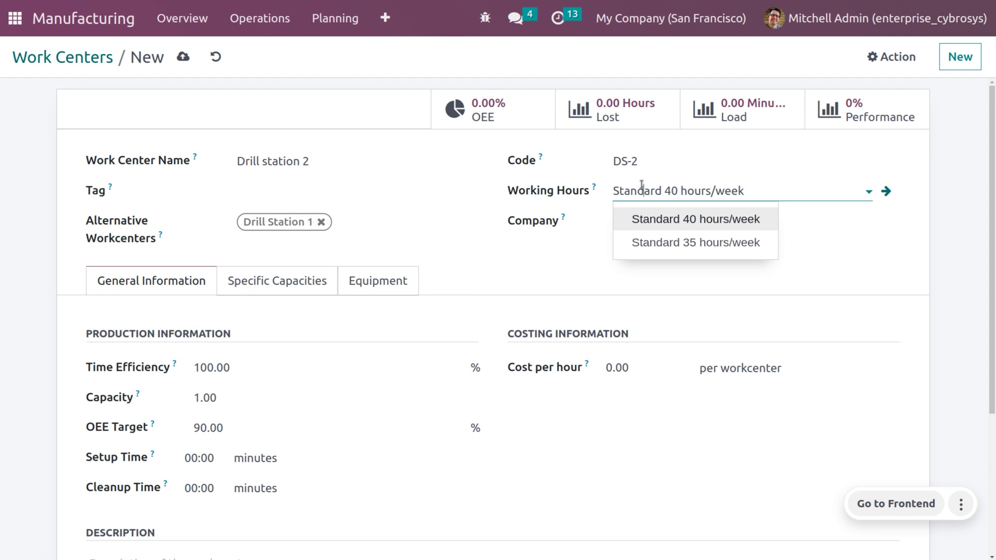
click(529, 267)
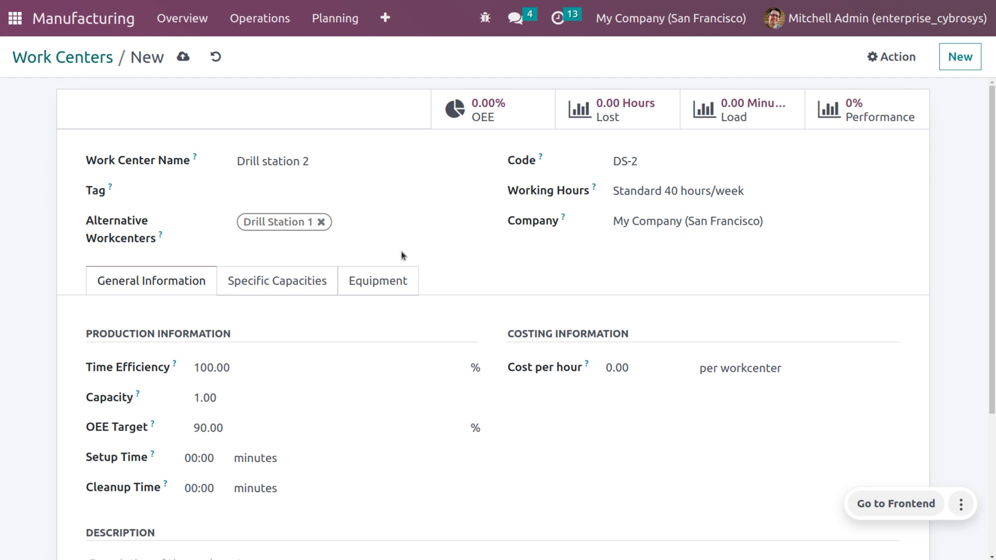
scroll(403, 254, down, 2)
Set Drill station 2's setup time and cleanup time to 60 minutes each
scroll(402, 255, down, 1)
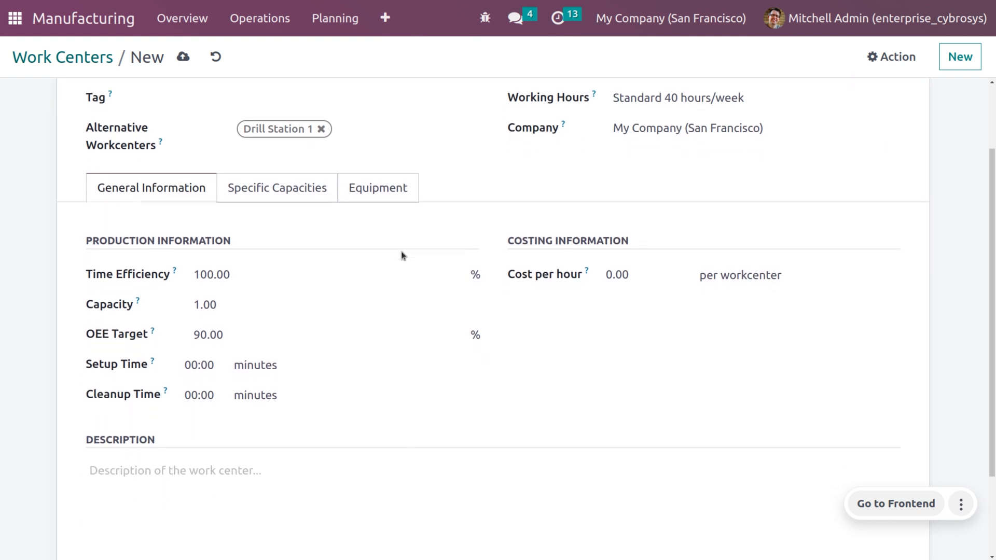
scroll(401, 251, down, 1)
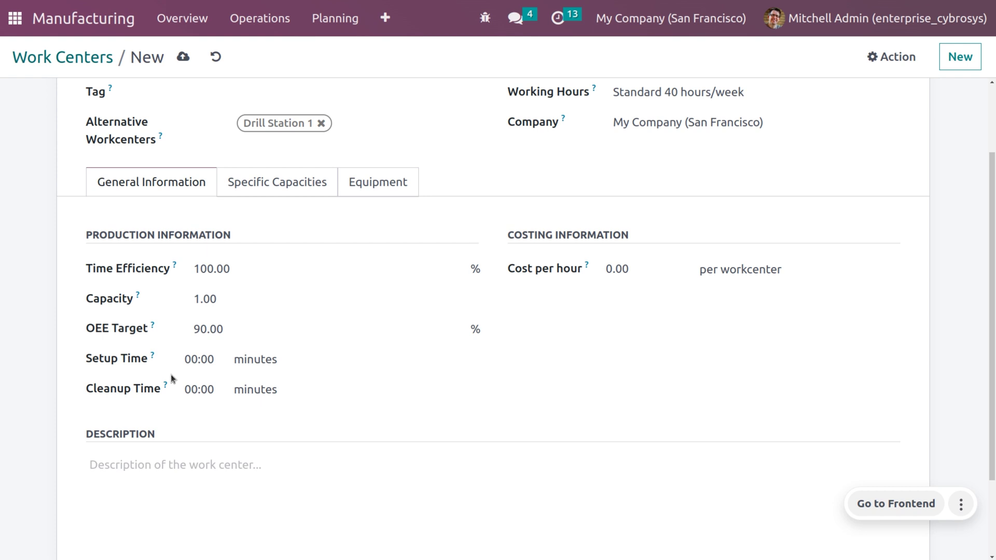
click(197, 361)
key(BackSpace)
key(BackSpace)
text(60)
click(283, 366)
click(200, 389)
key(BackSpace)
key(BackSpace)
text(60)
Set the work center's cost per hour to 100.00
click(653, 268)
text(100)
click(482, 402)
scroll(201, 464, down, 2)
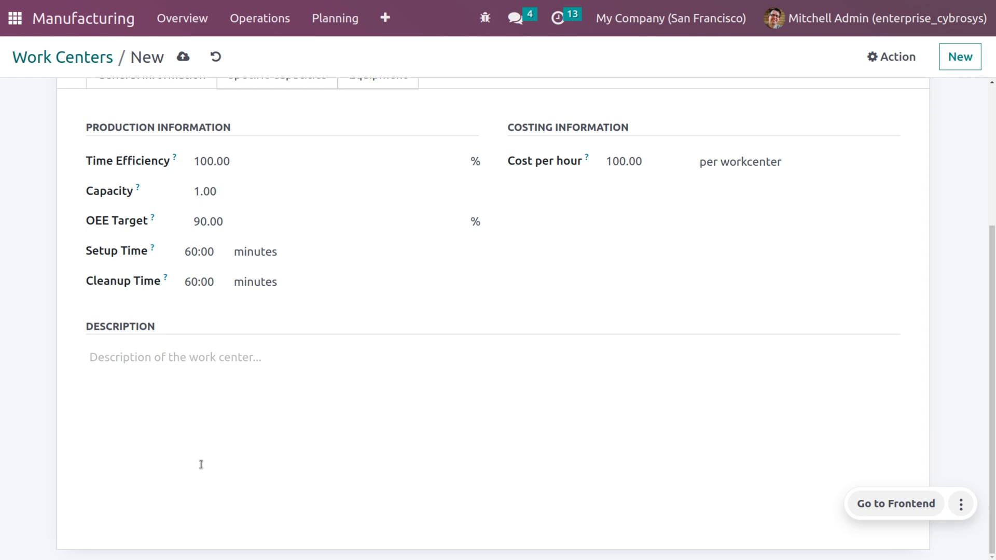
scroll(201, 464, up, 4)
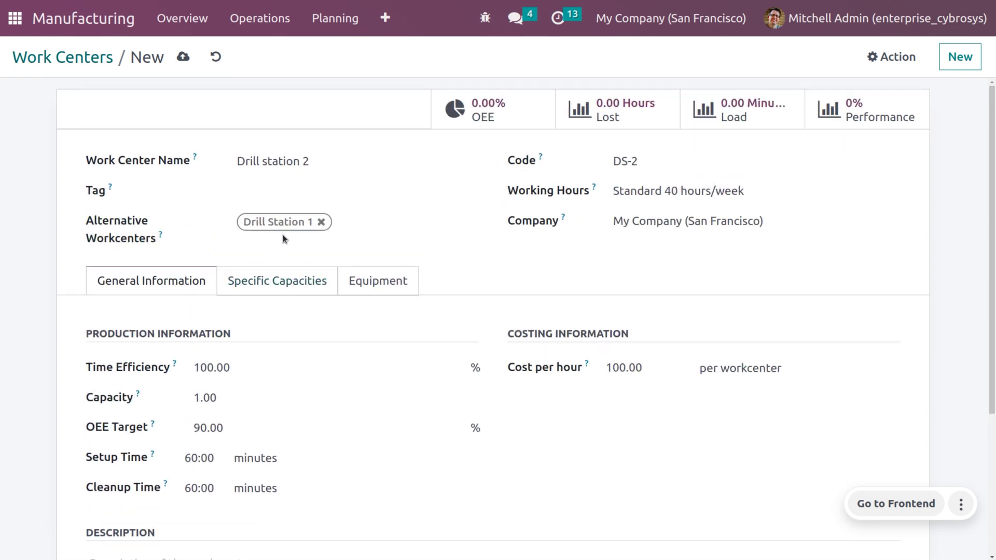
click(272, 286)
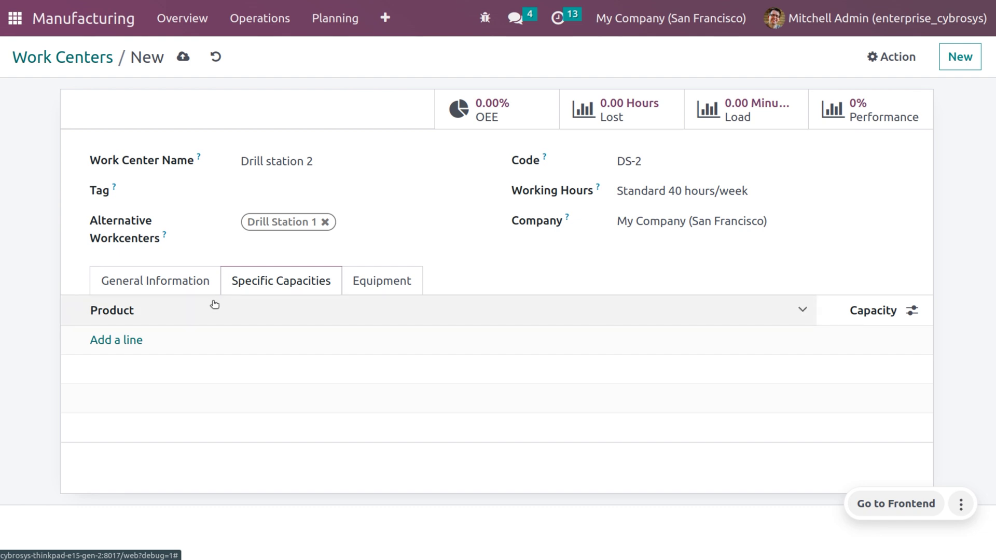
Add a specific capacity line for the Screw product with capacity 100
mouse_move(207, 309)
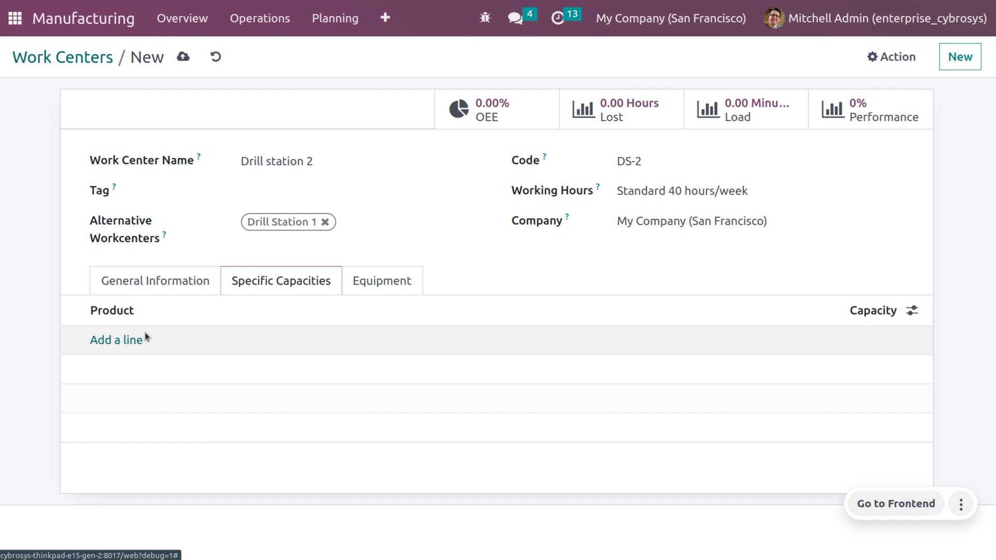
click(96, 340)
click(97, 340)
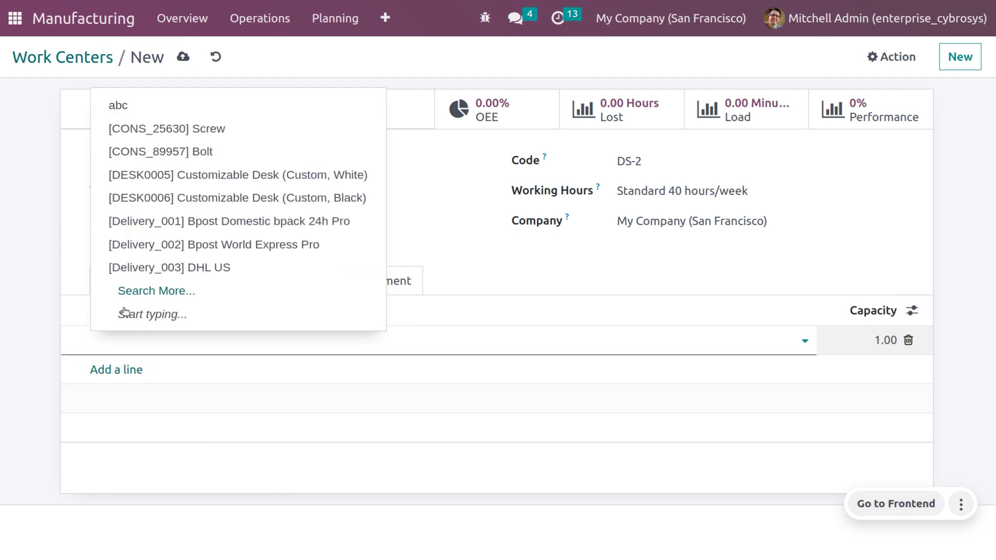
click(223, 131)
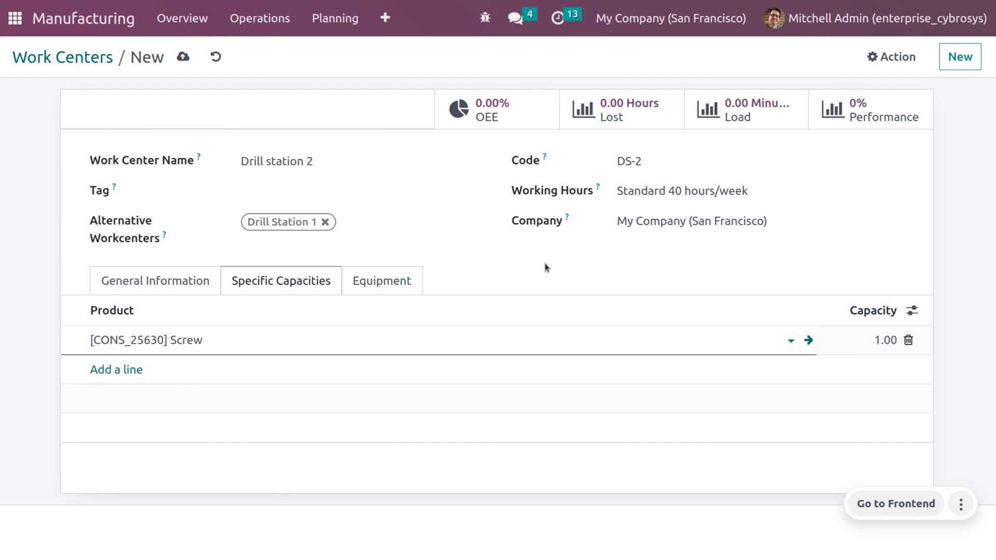
click(891, 339)
key(BackSpace)
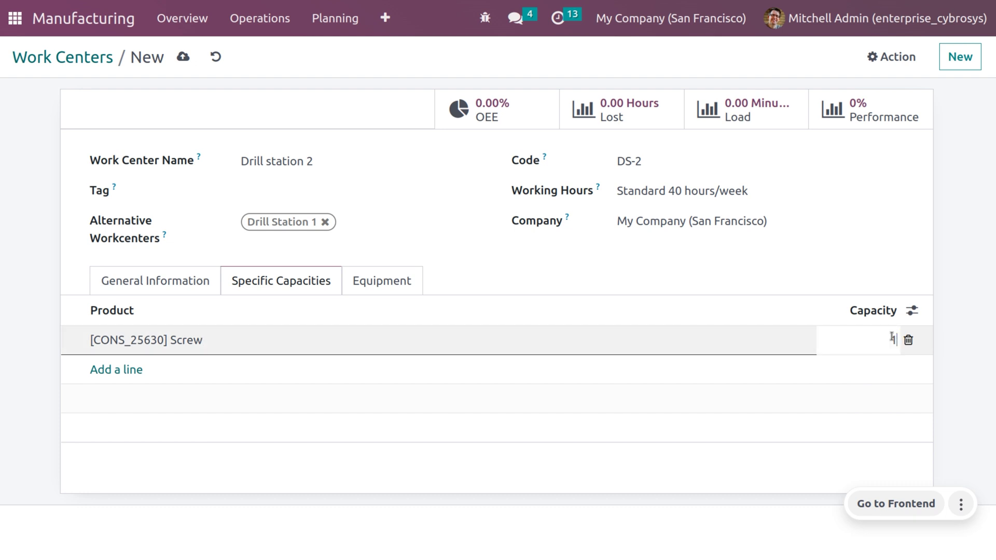
Add a second specific capacity line for the Bolt product with capacity 100
click(131, 372)
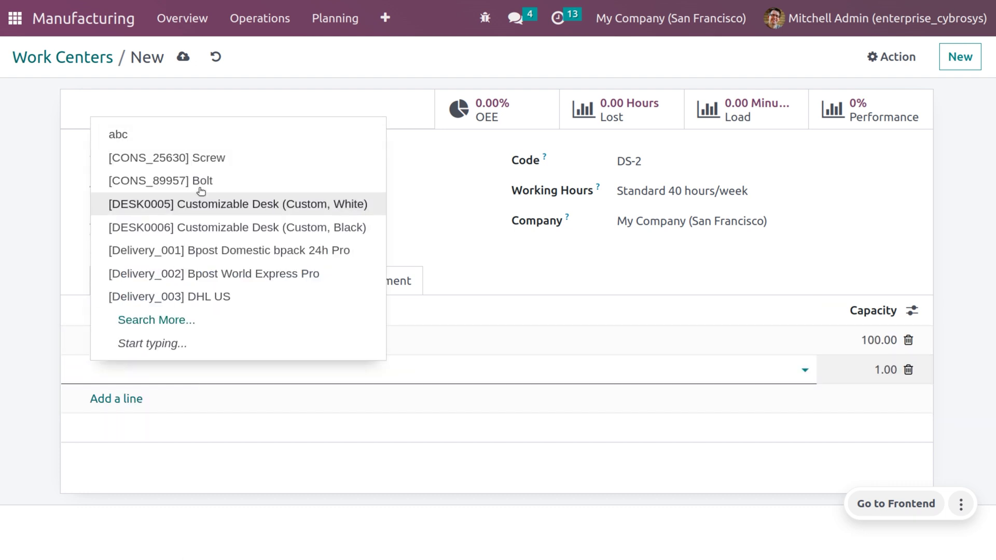
click(202, 181)
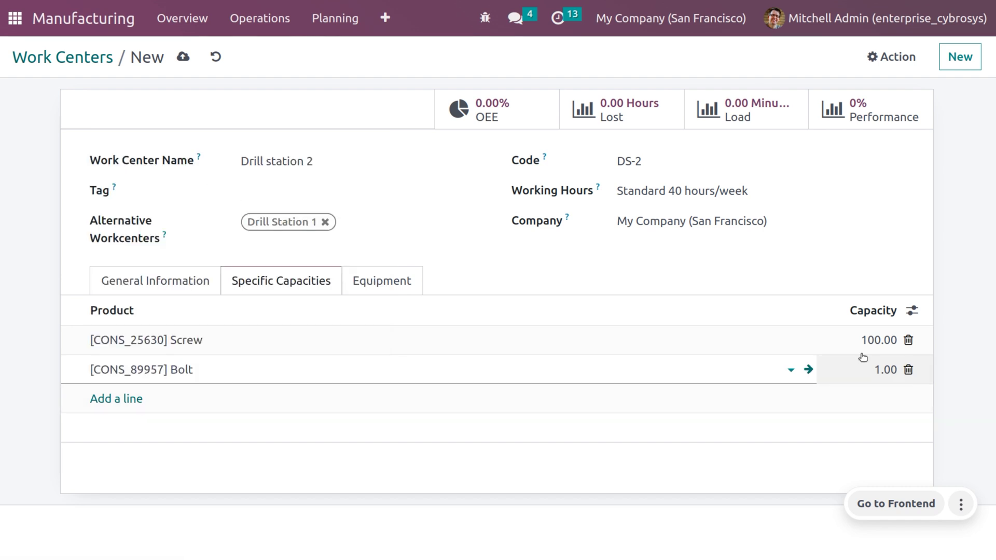
click(876, 369)
text(1)
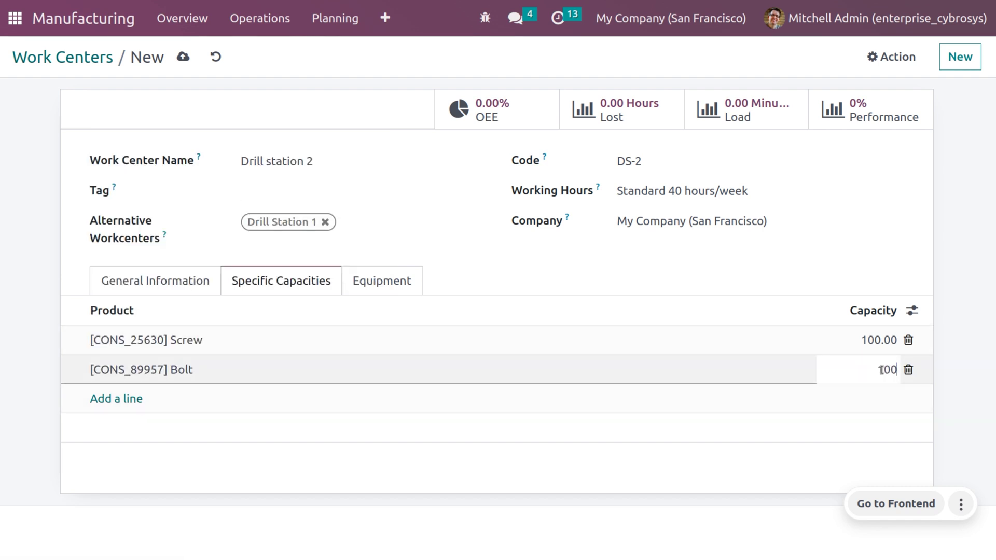
click(629, 453)
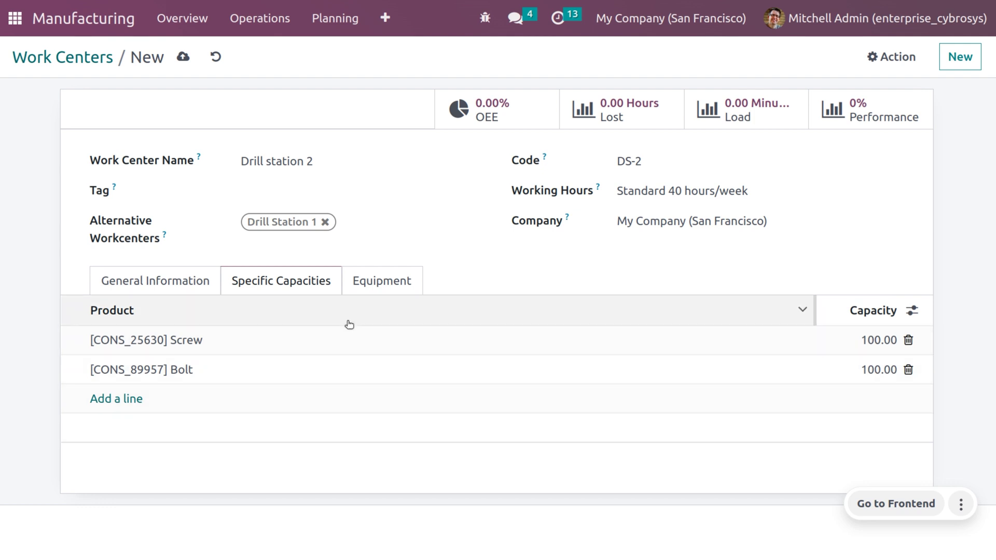
click(391, 284)
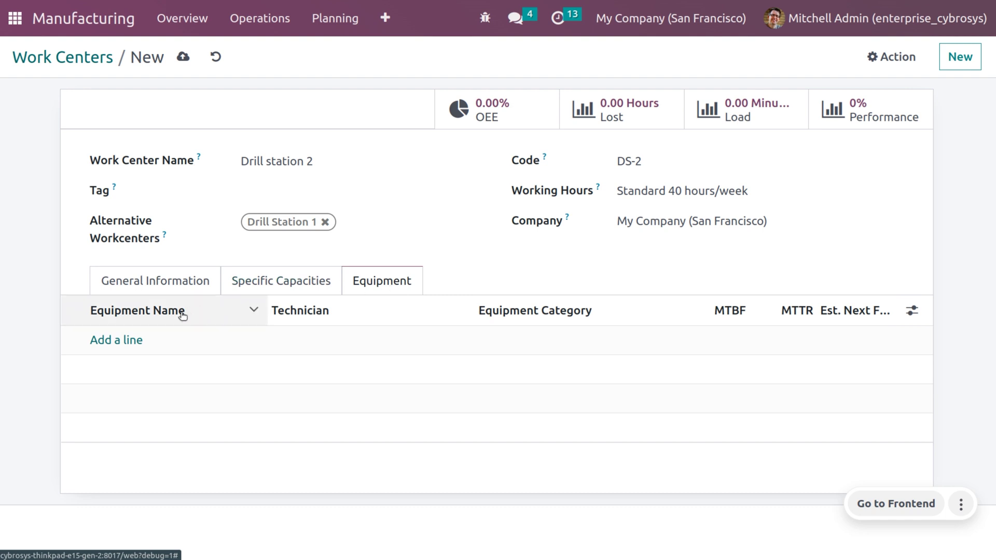
Attach the Hardware equipment to Drill station 2 and save the work center
click(118, 343)
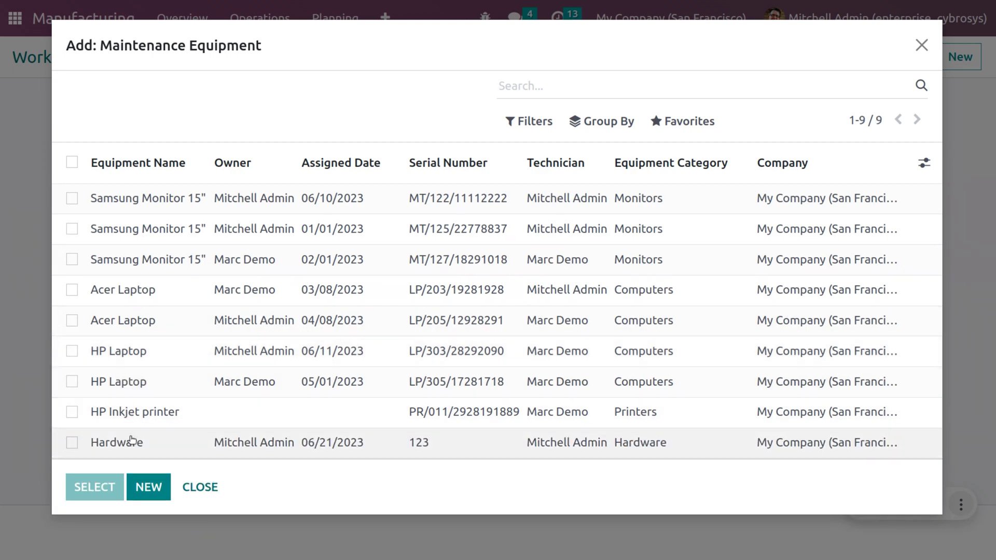
click(133, 439)
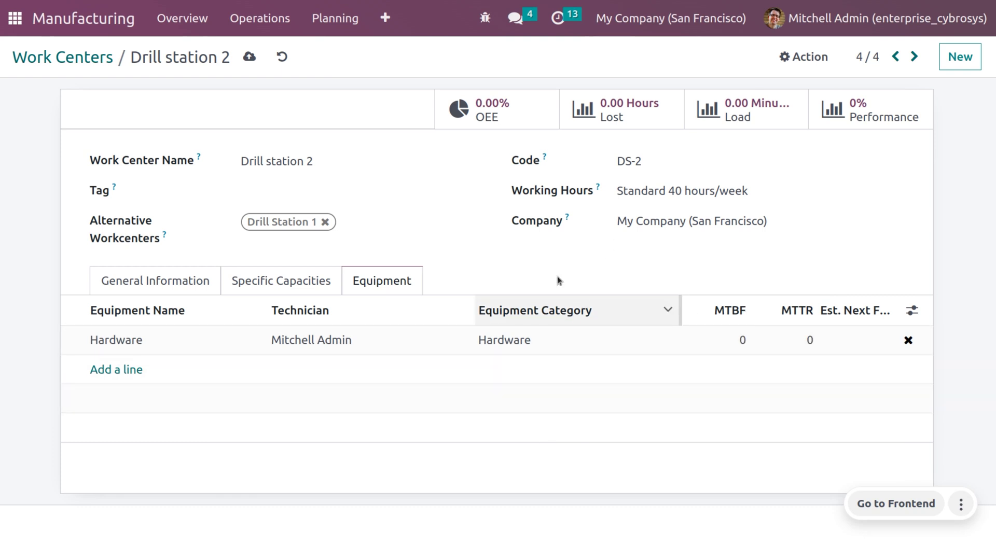
click(249, 56)
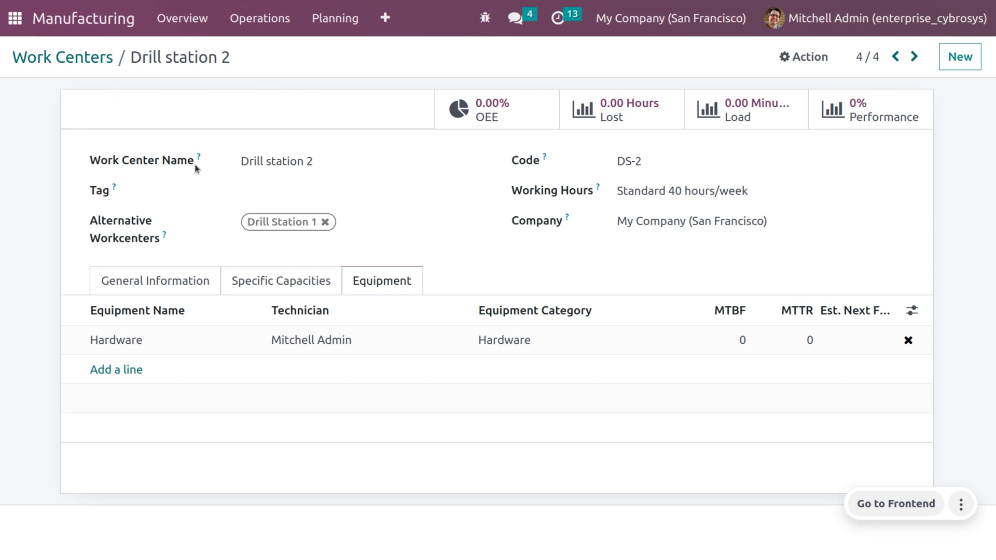
Block Drill station 2 in the Overview with Material Availability as the loss reason
click(194, 21)
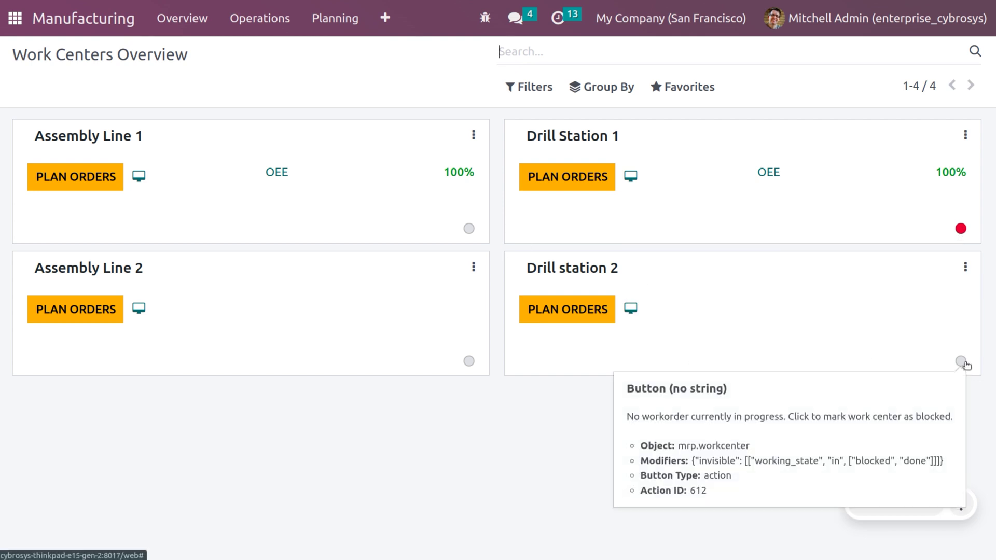
click(965, 364)
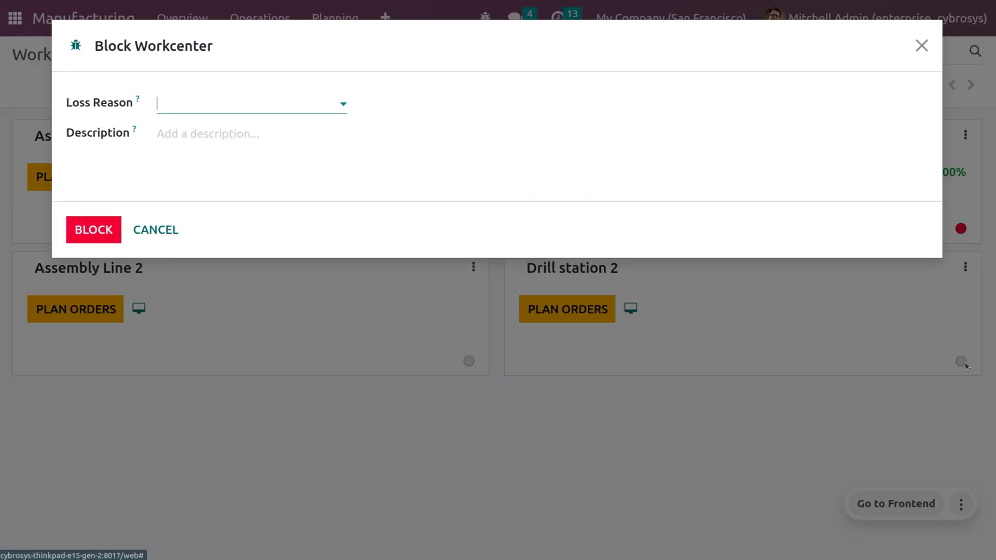
click(202, 107)
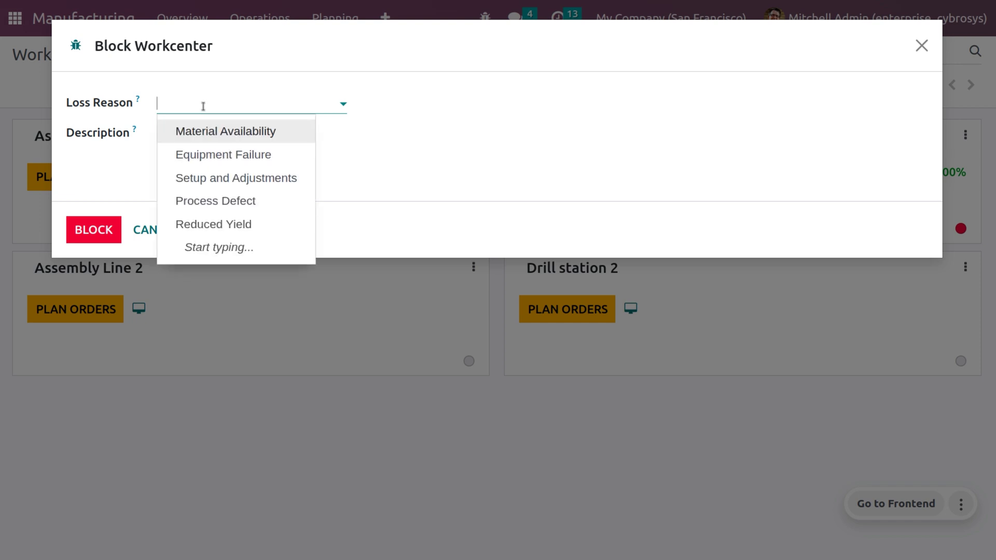
click(216, 131)
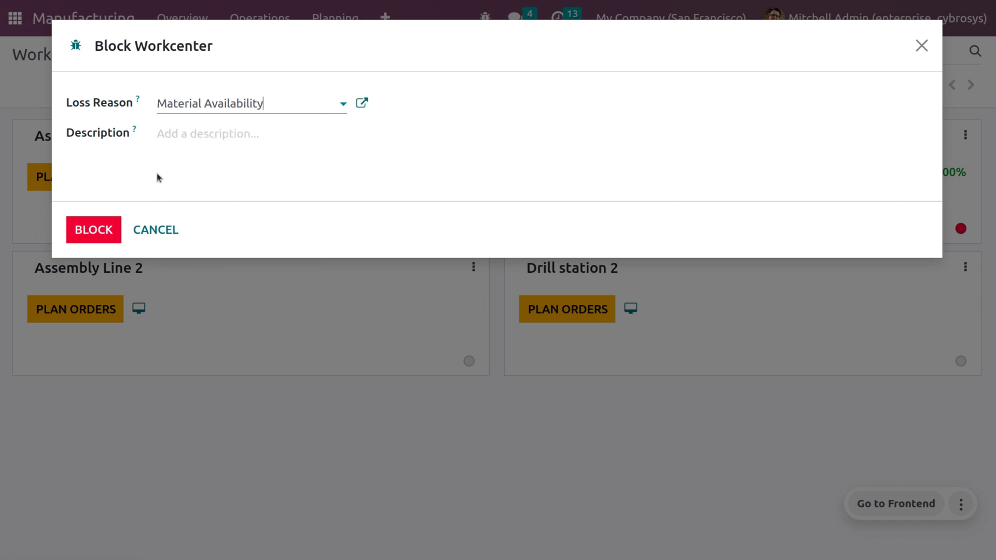
click(110, 230)
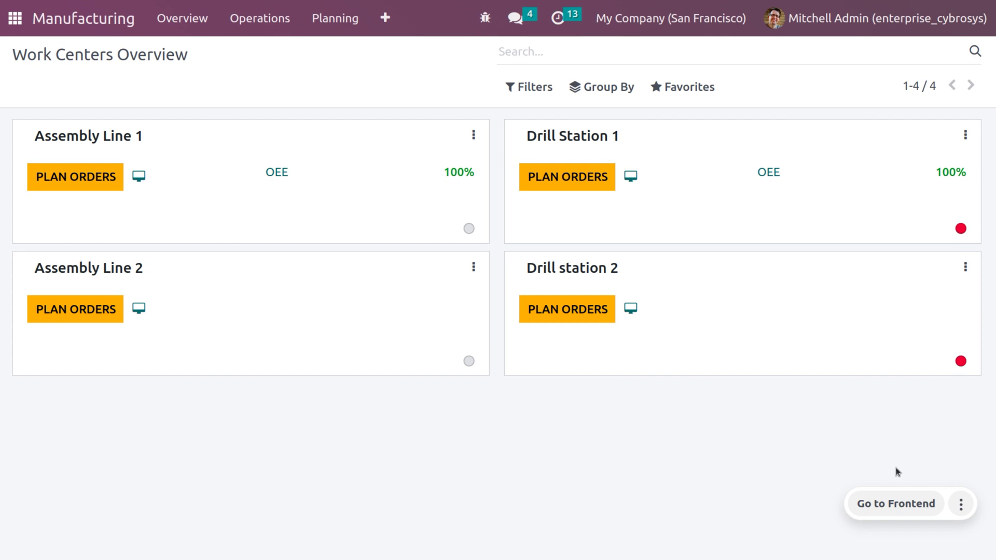
Unblock Drill station 2 and bring up its card's options menu
click(960, 362)
click(967, 268)
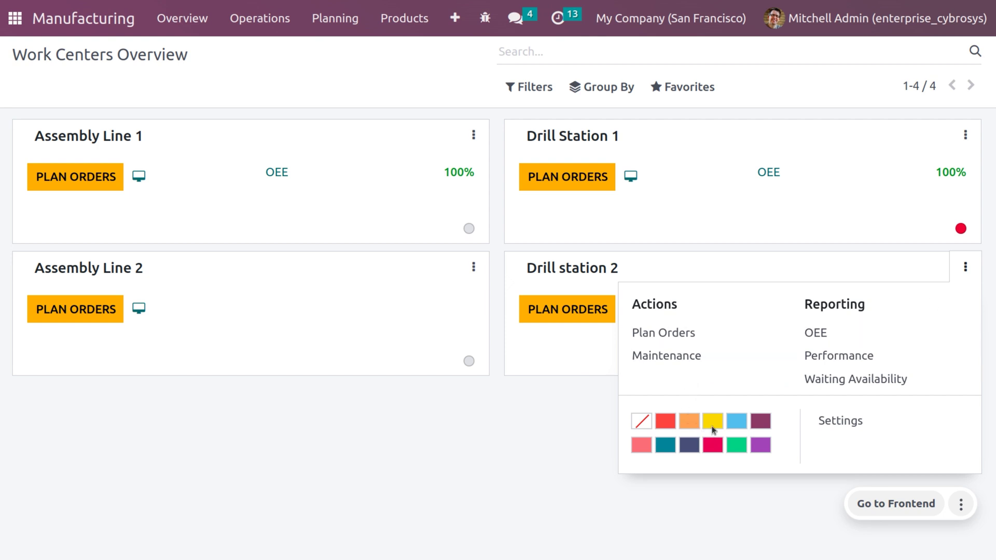
After checking Drill station 2's settings form, give its Work Centers Overview card a green colour tag
click(829, 421)
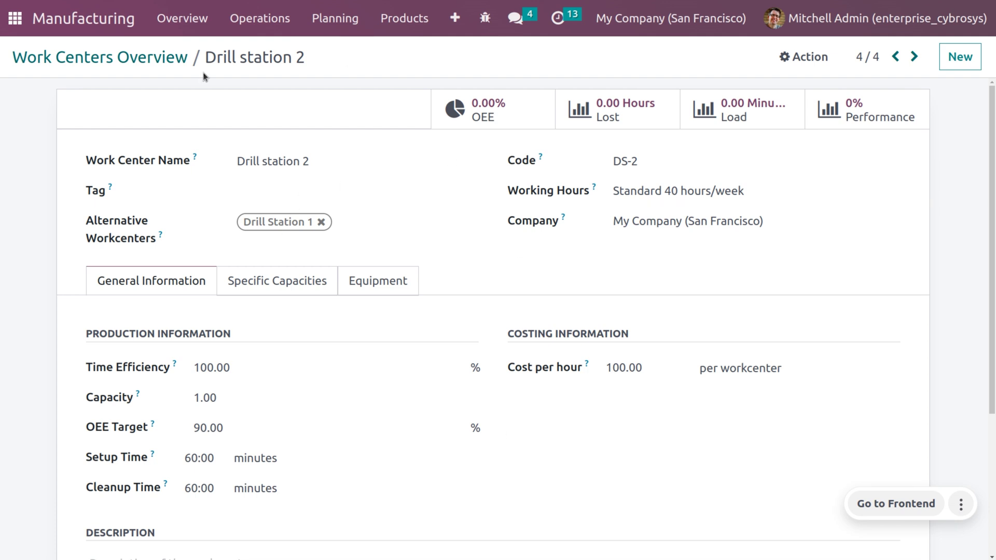
click(94, 61)
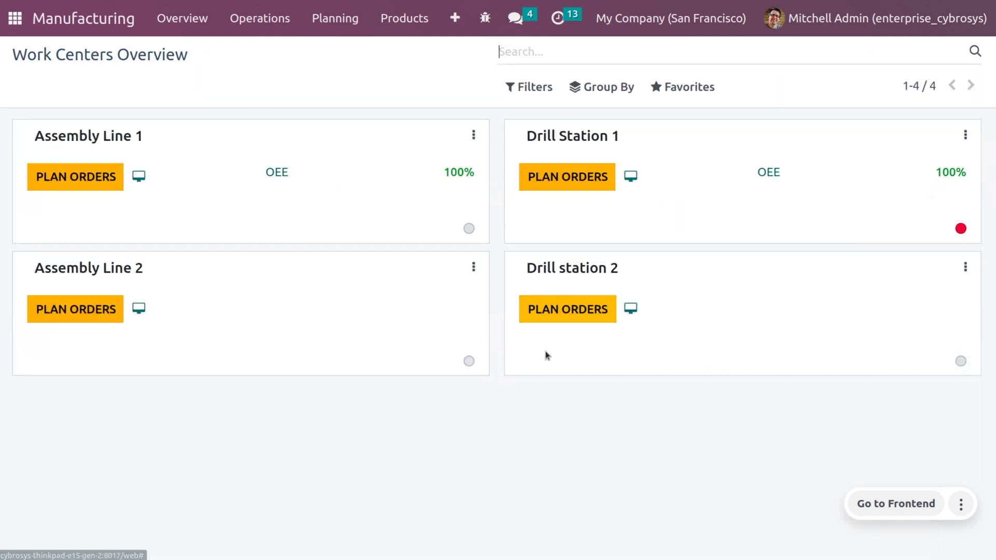
click(964, 268)
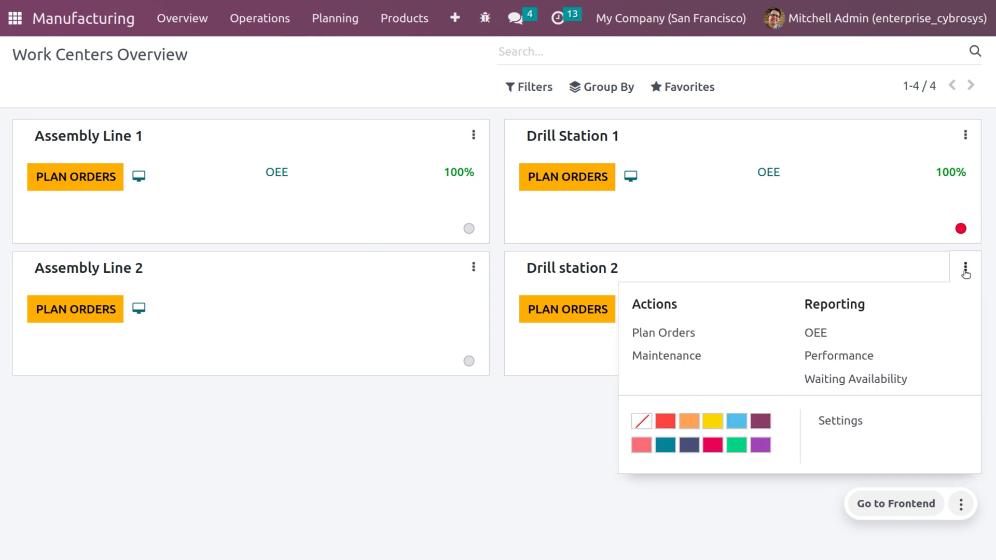
click(764, 416)
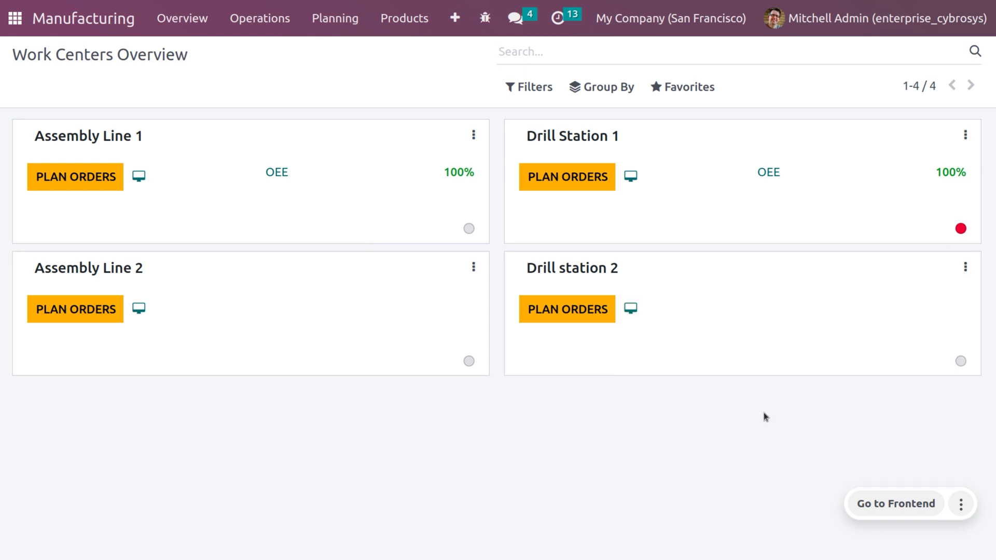
click(965, 267)
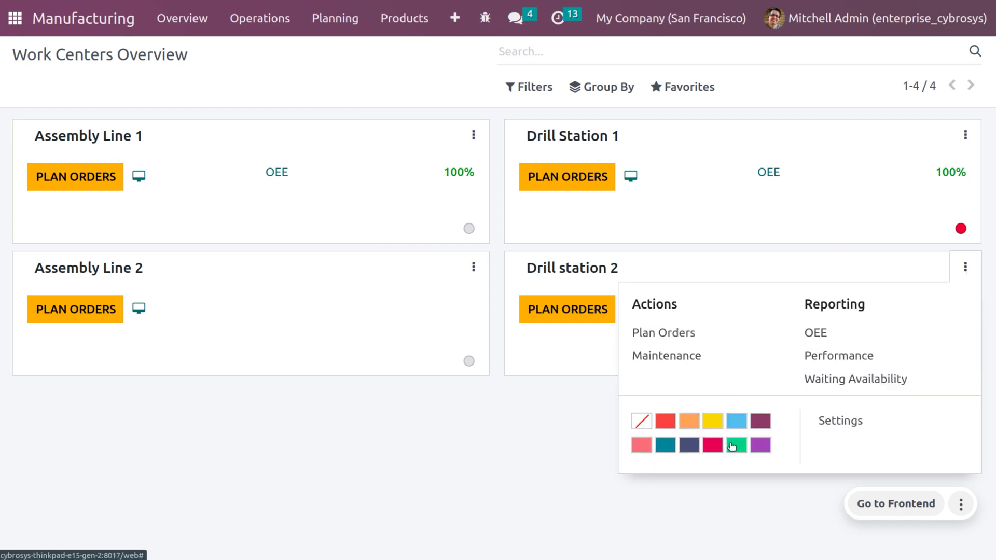
click(732, 446)
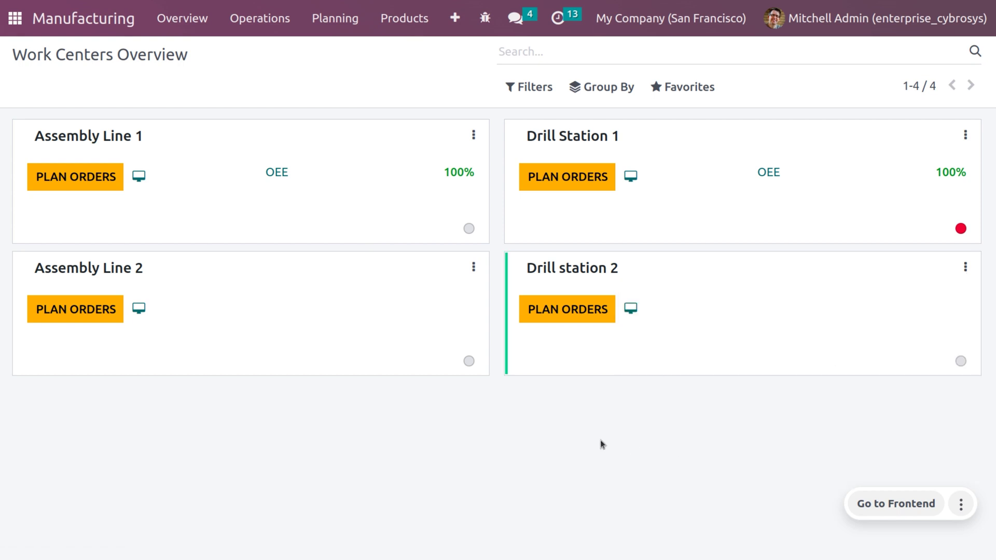